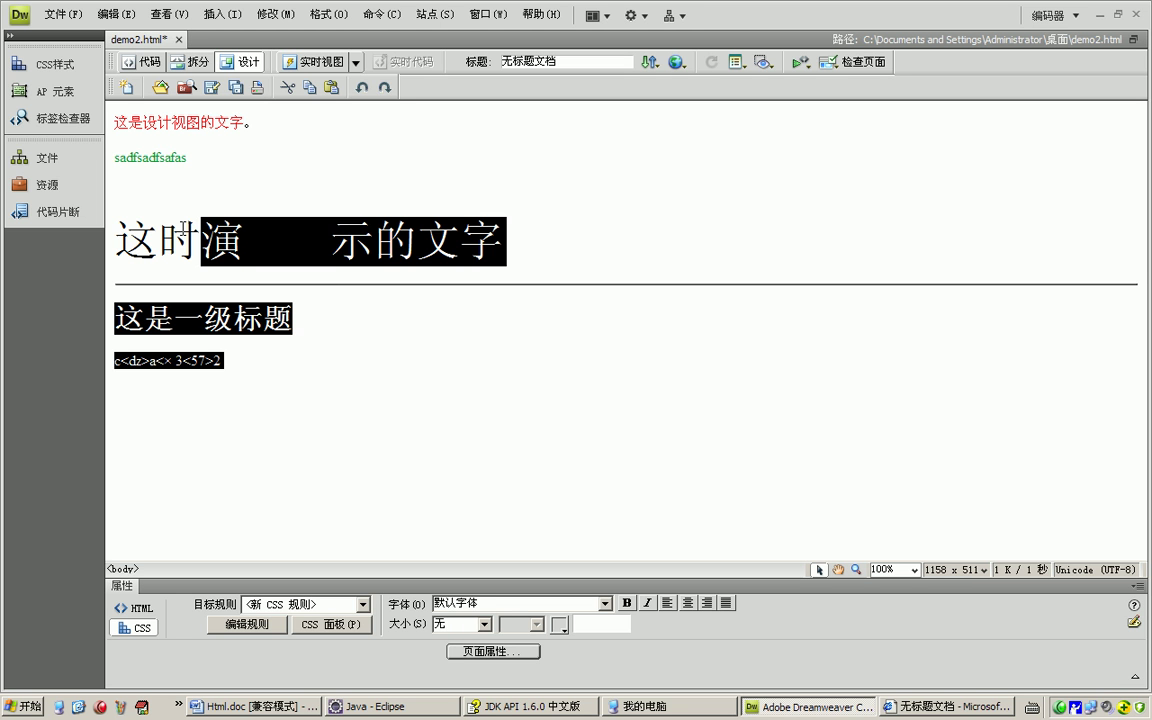
- Save demo2.html and close the 我的电脑 window
key(ctrl+s)
click(490, 328)
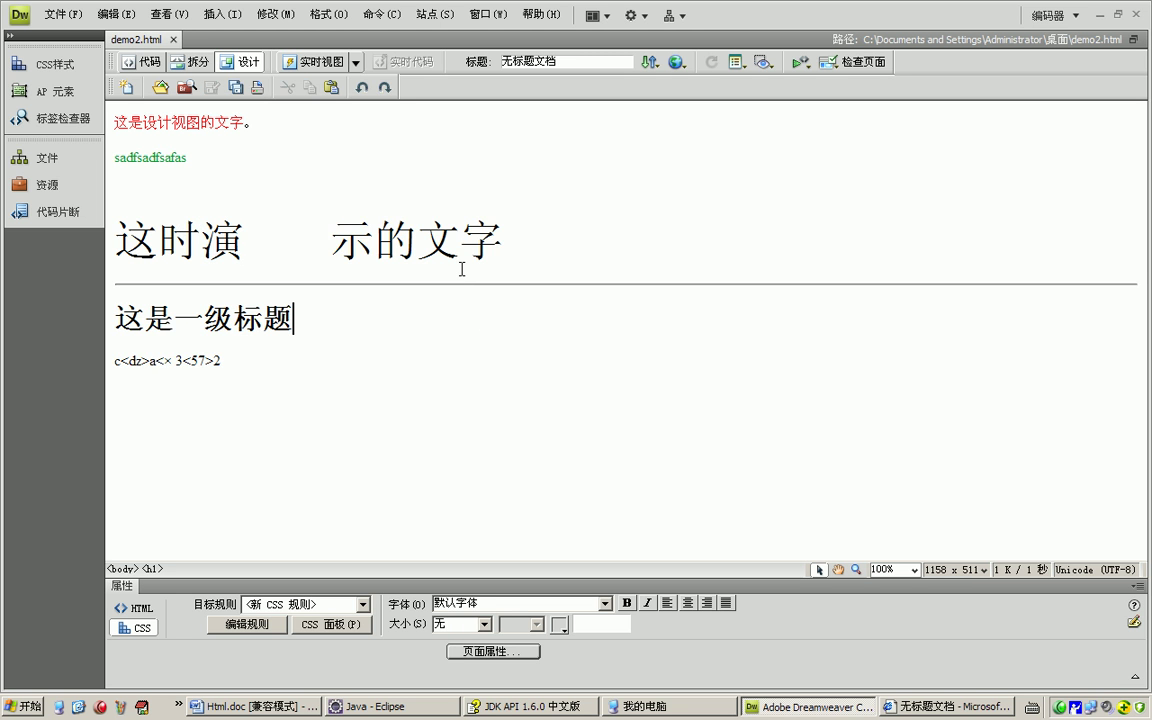
right_click(705, 716)
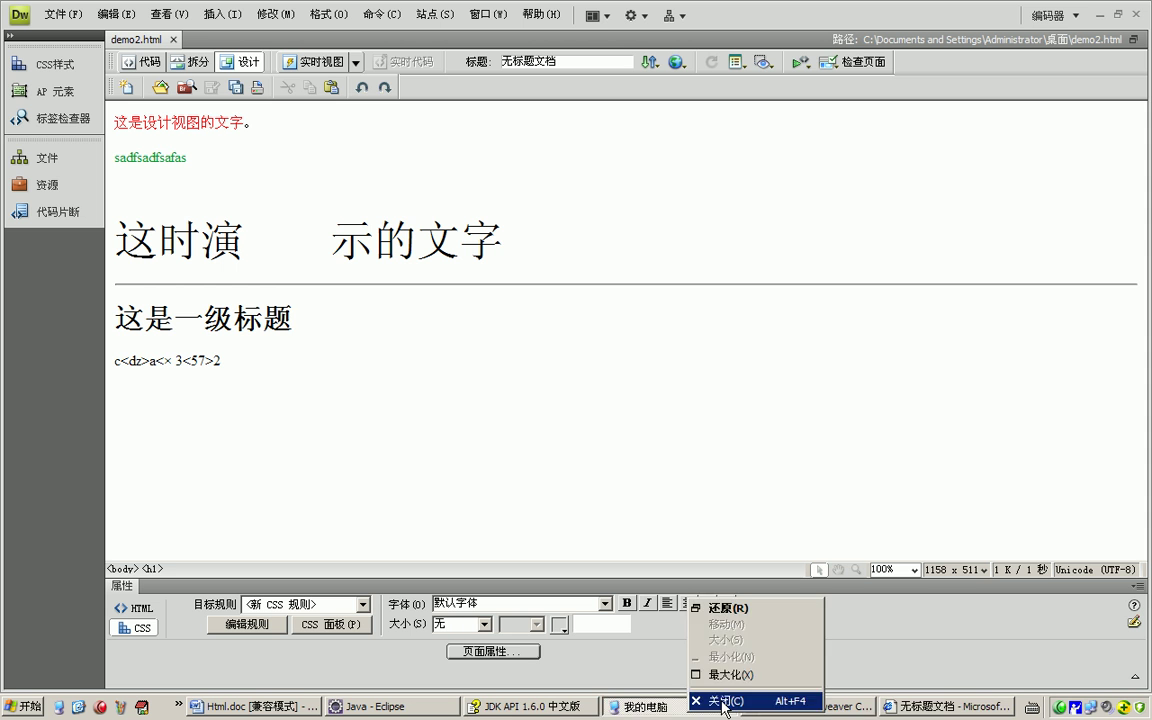
click(730, 697)
- Close Dreamweaver and switch Eclipse to the Java EE perspective
click(300, 250)
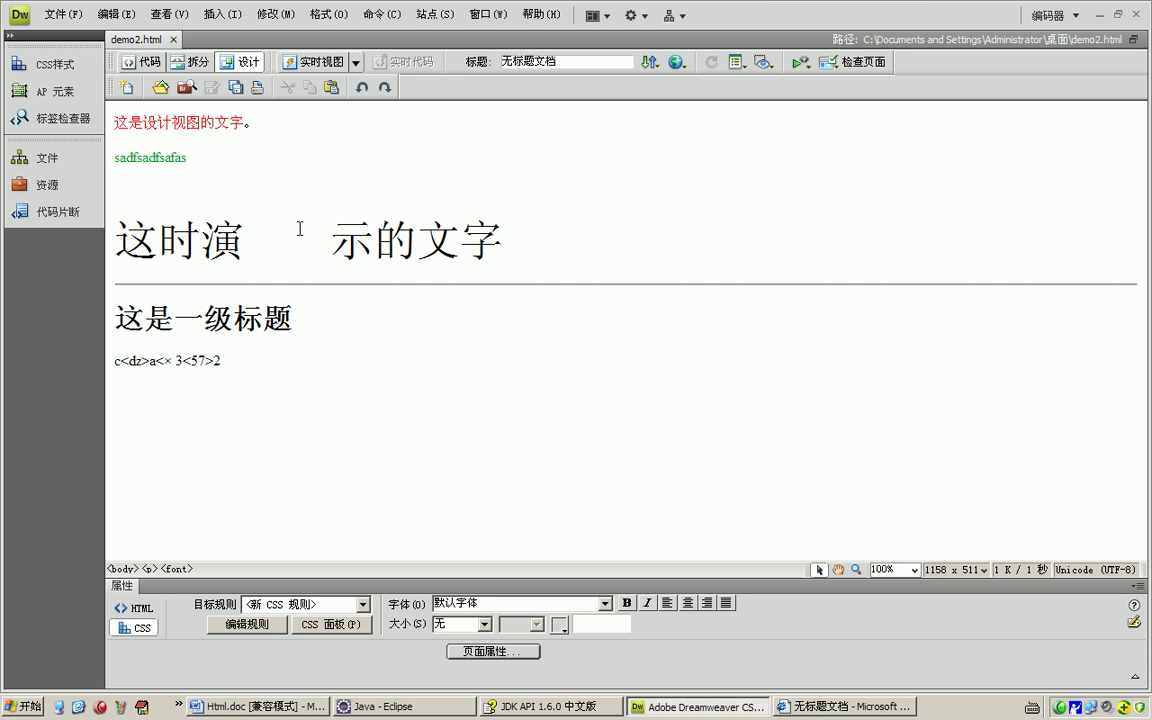
click(484, 390)
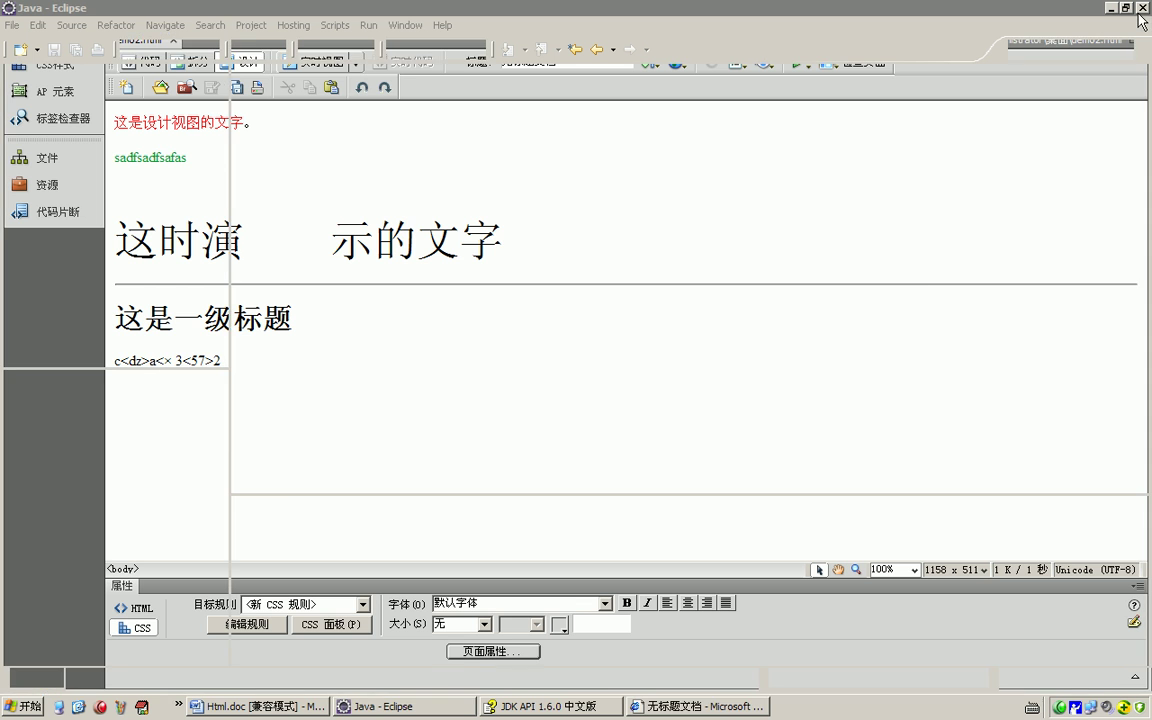
click(1136, 14)
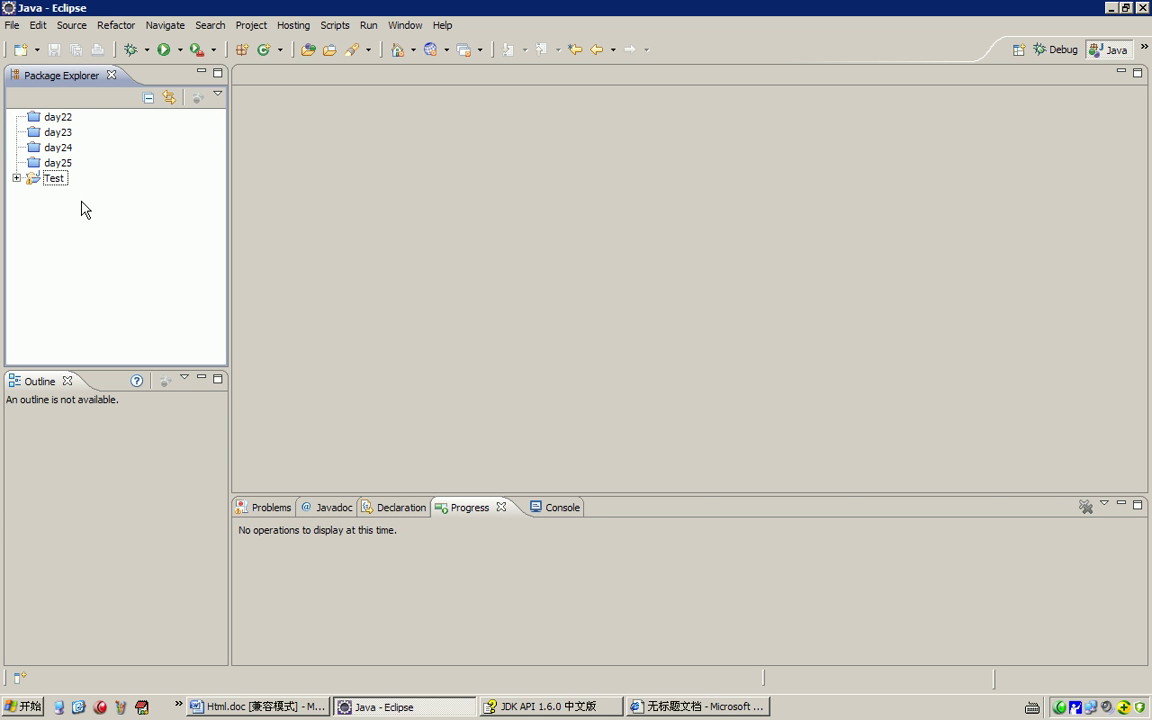
click(1147, 48)
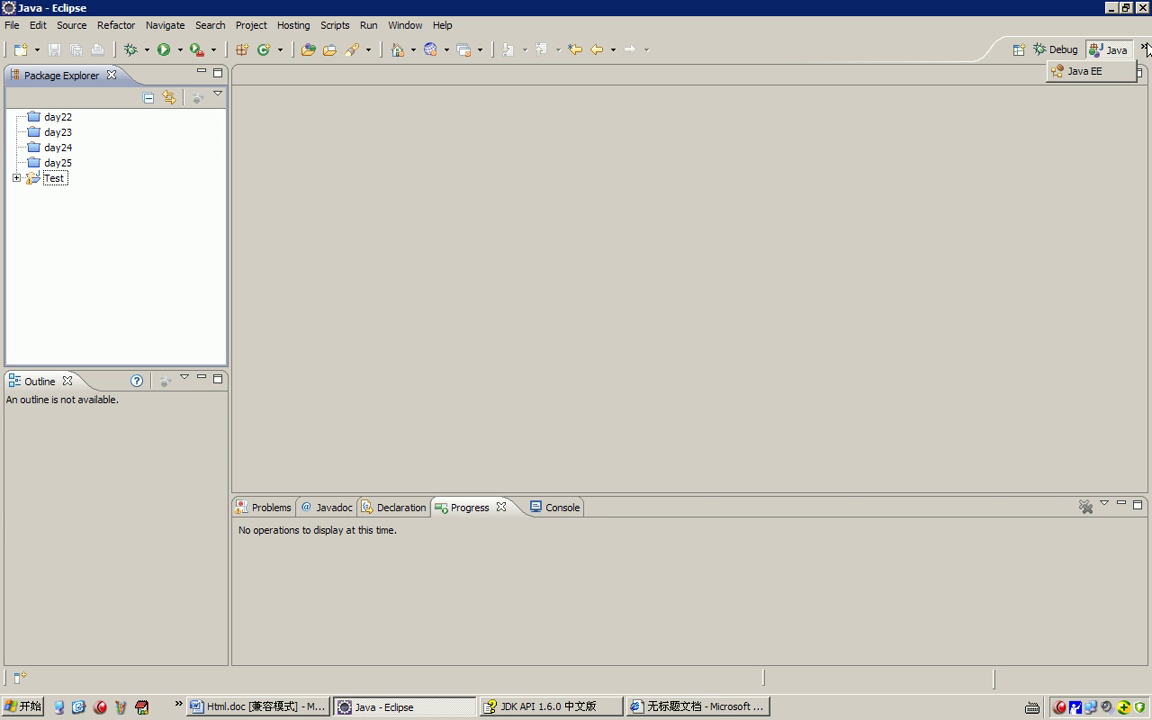
click(1087, 74)
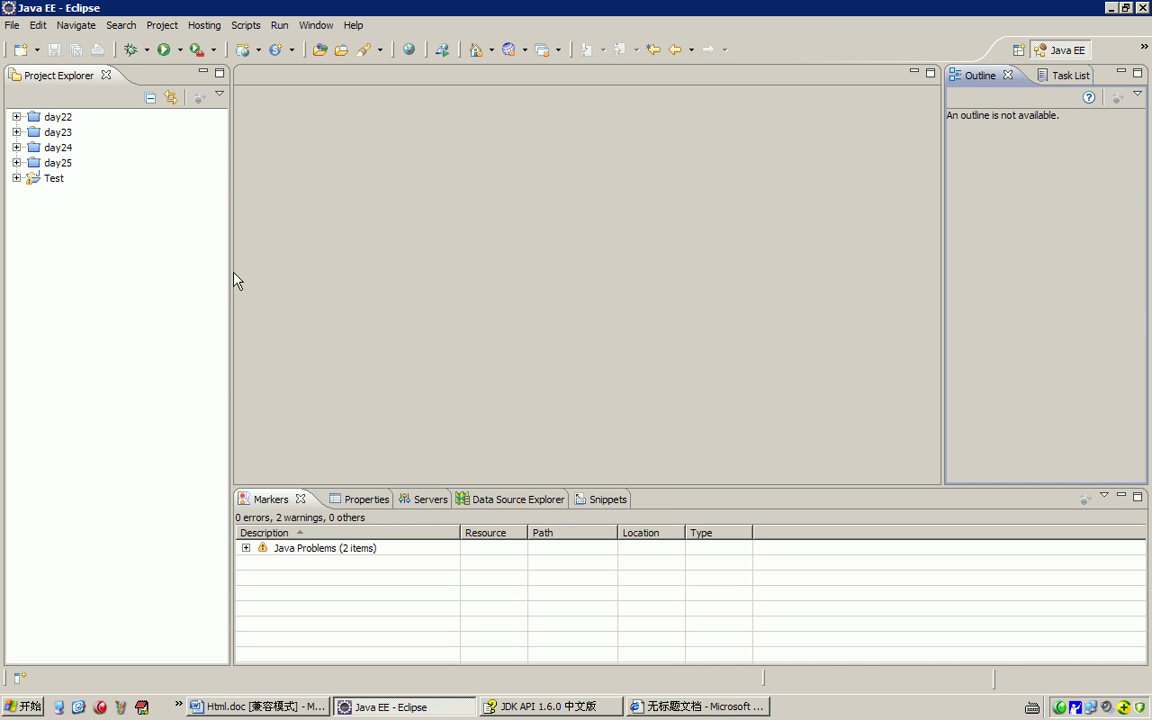
- Create a new Dynamic Web Project named EEDemo with the default settings
right_click(19, 232)
mouse_move(50, 246)
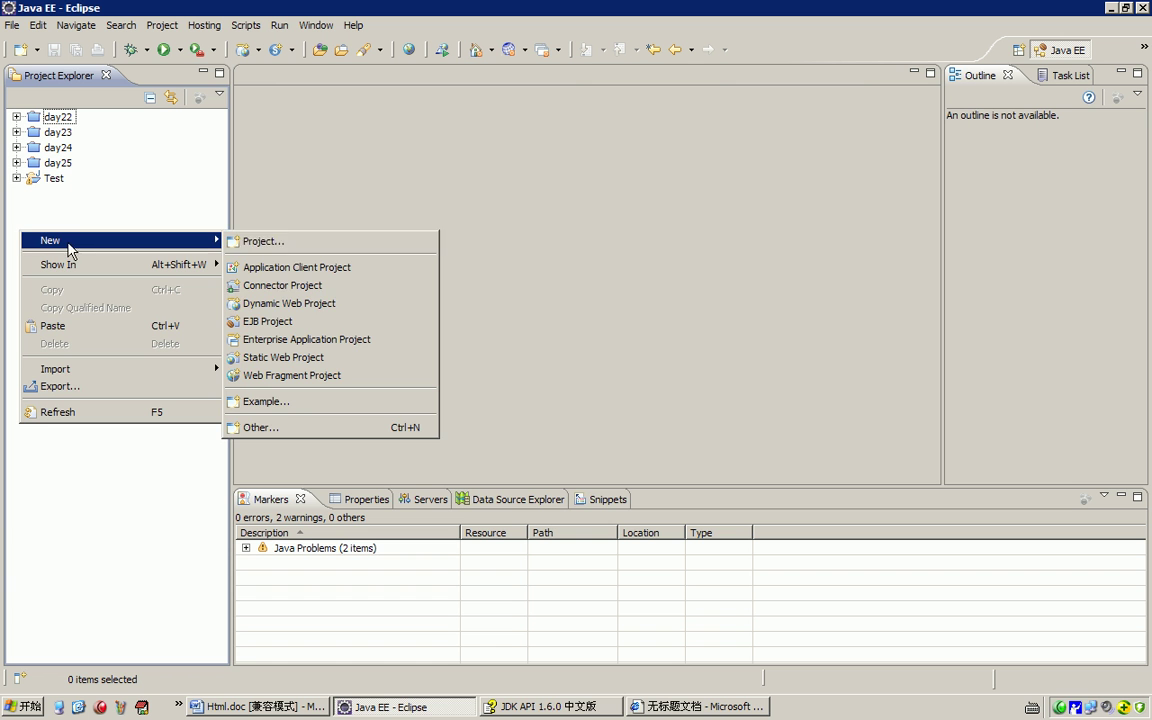
click(310, 304)
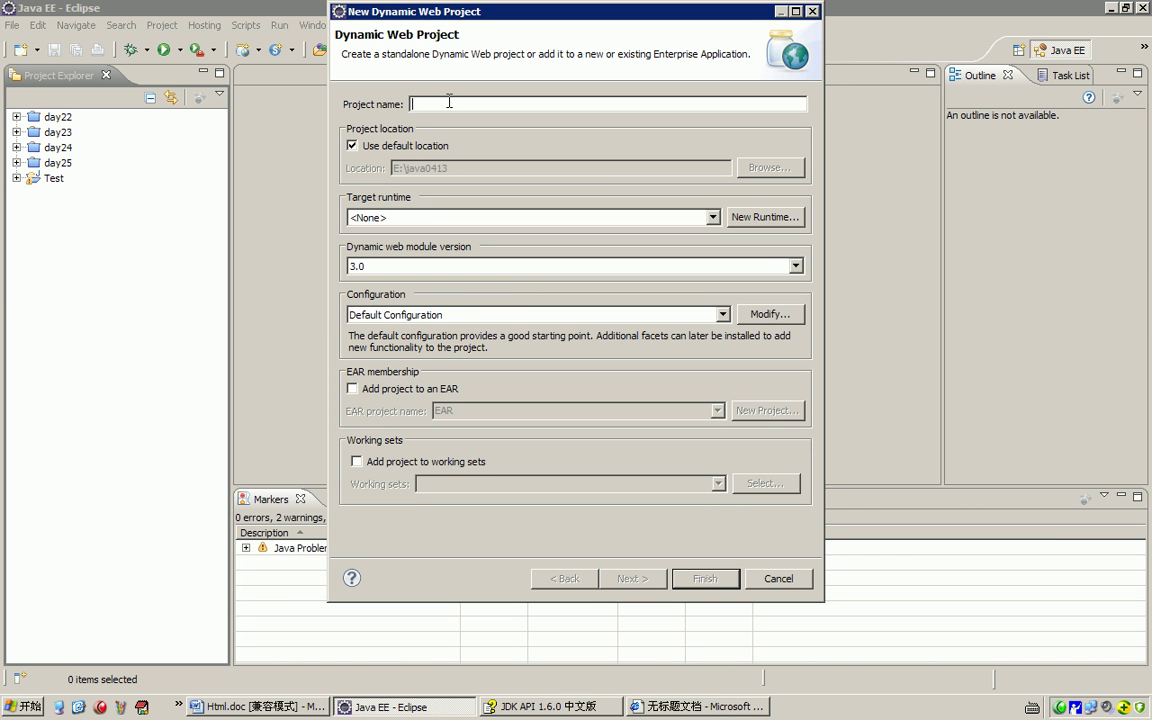
text(EEDemo)
click(700, 580)
click(700, 582)
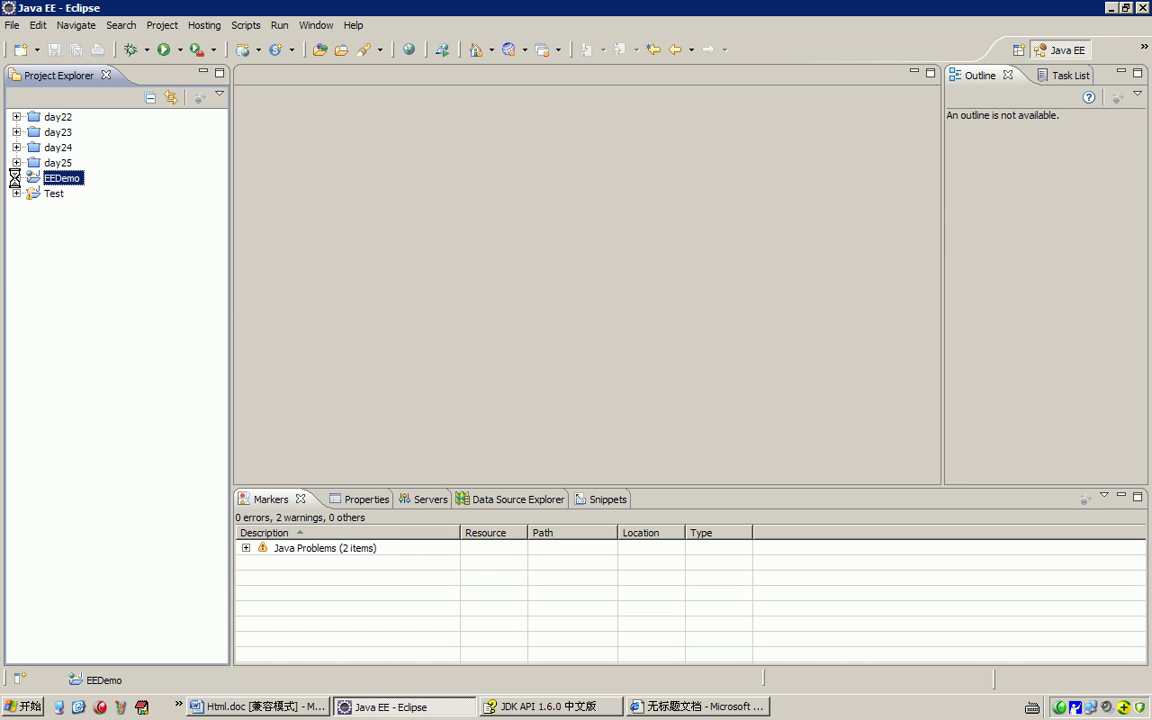
- Examine the EEDemo project's structure, expanding WebContent and its WEB-INF folder down to lib
click(16, 177)
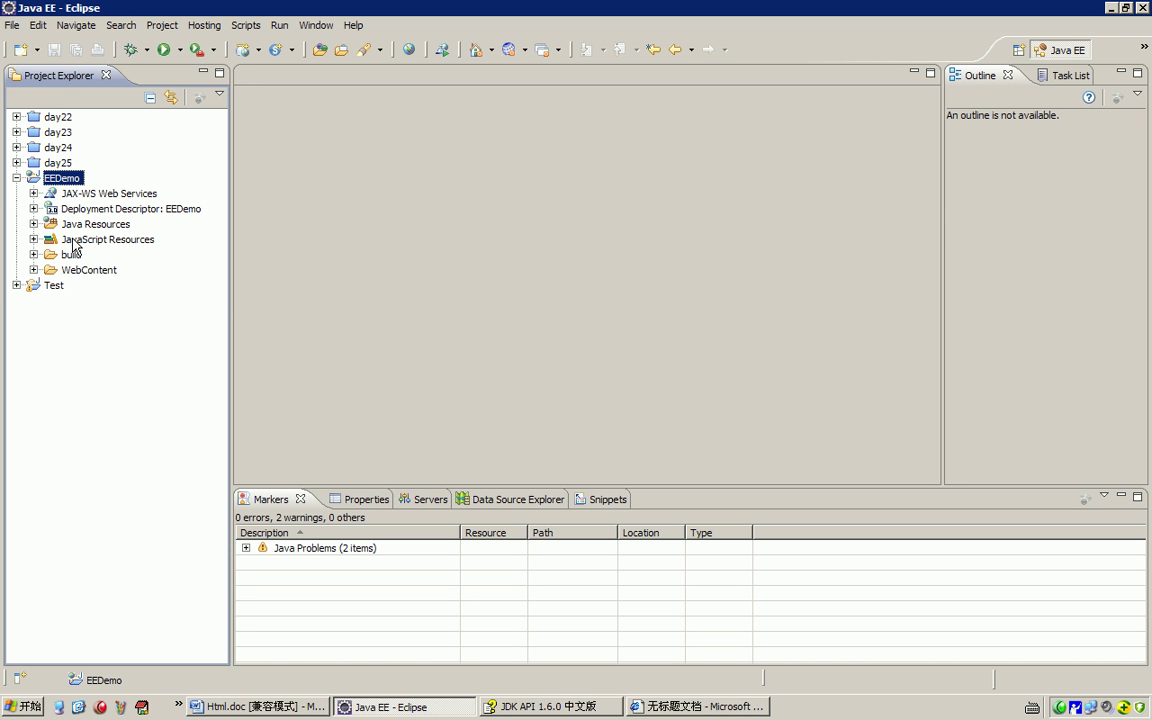
key(Down)
key(Down)
key(Down)
key(Down)
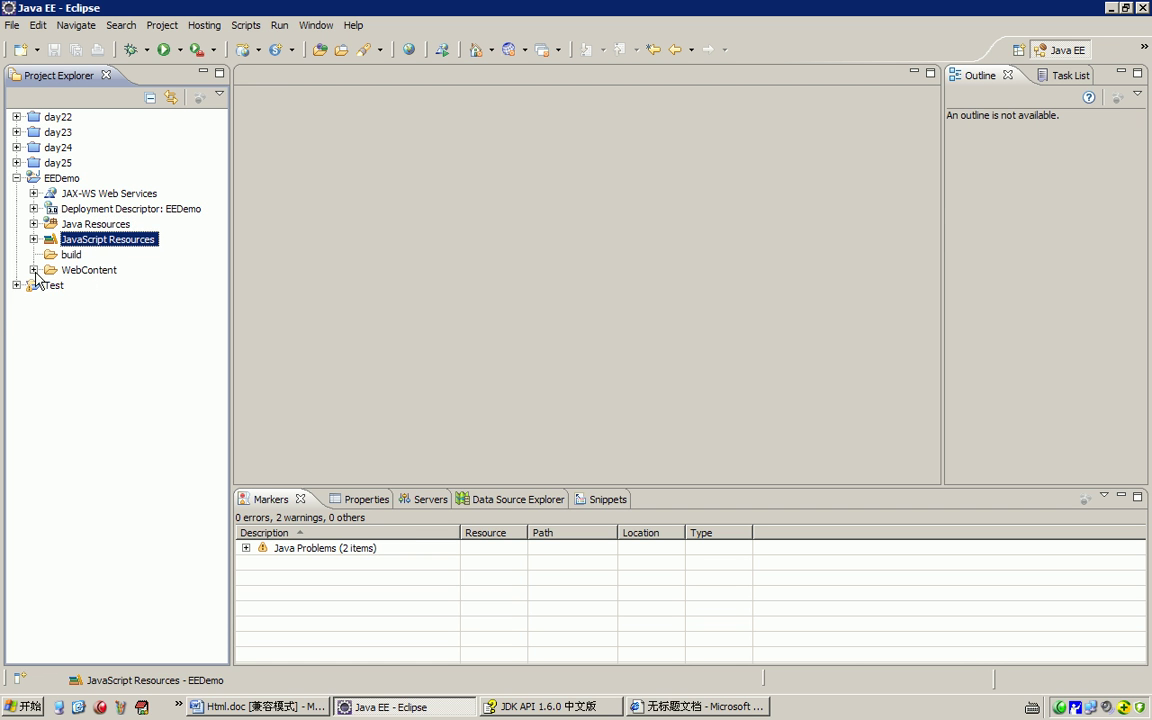
click(33, 270)
click(92, 270)
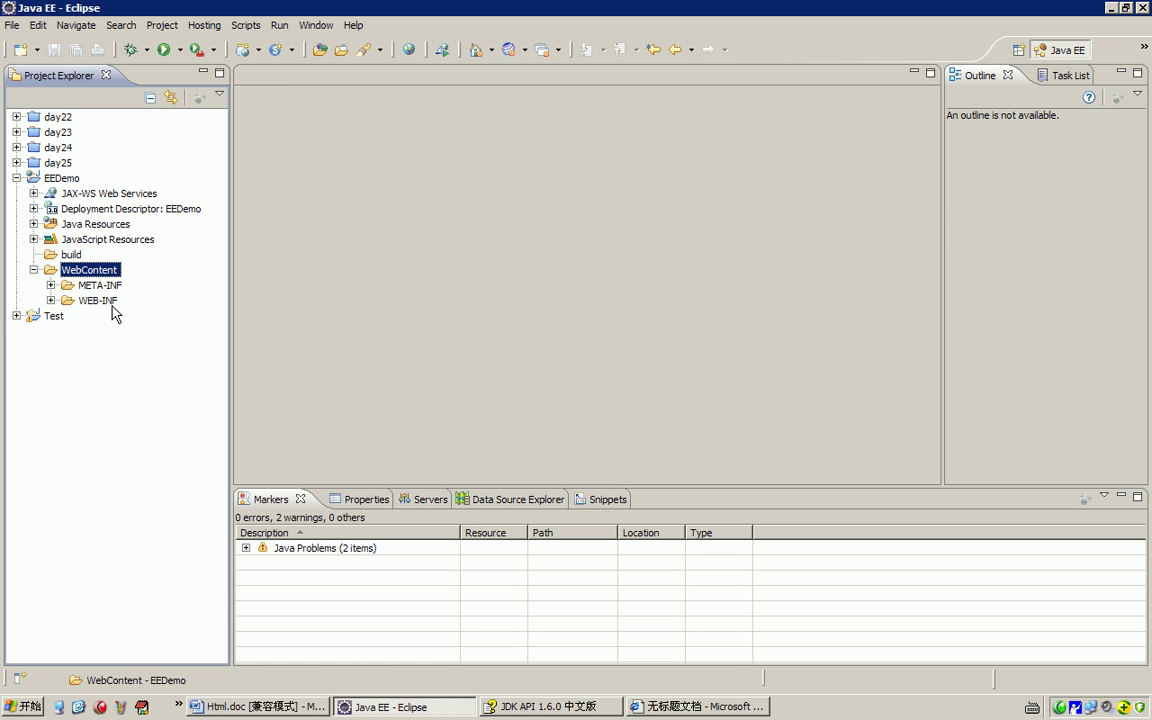
click(51, 300)
click(99, 316)
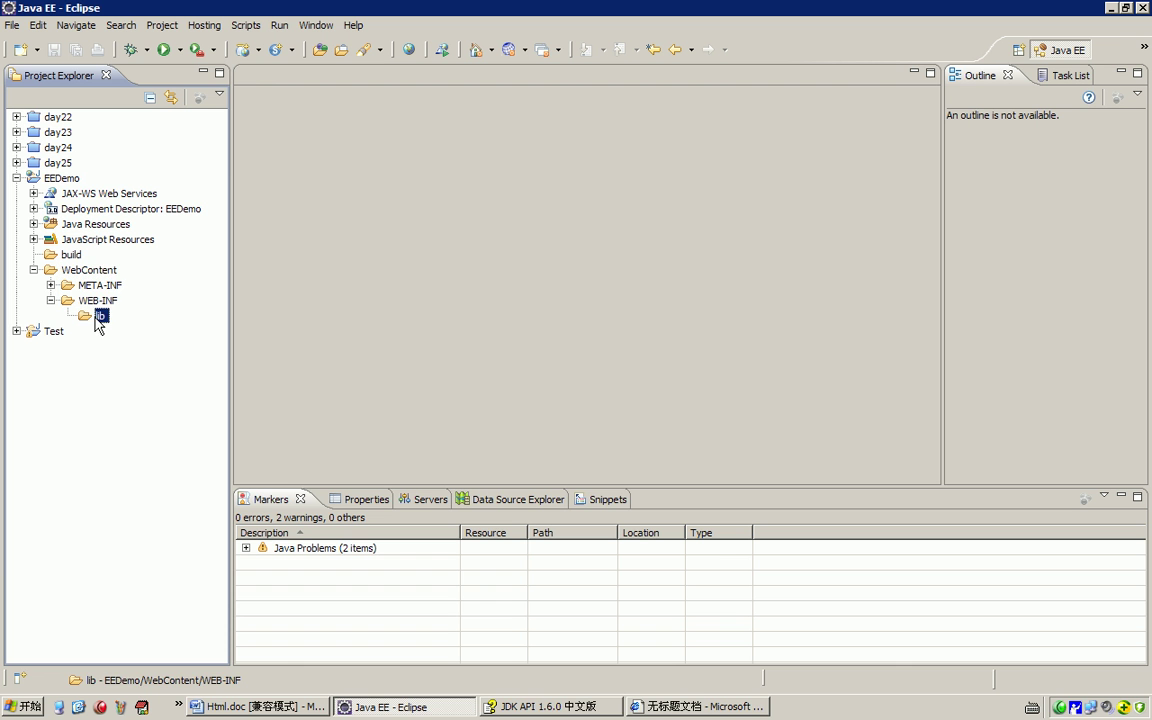
click(90, 287)
click(70, 270)
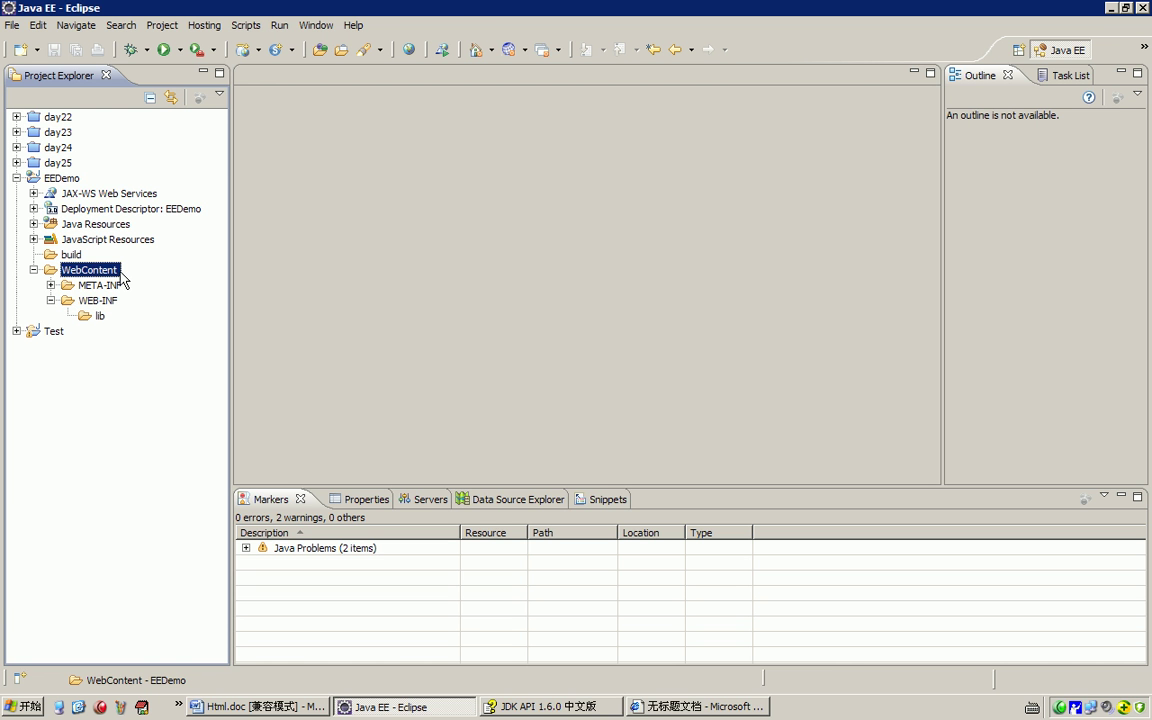
- Look at the new file types offered for the WebContent folder, and collapse the EEDemo project tree
right_click(102, 270)
mouse_move(248, 207)
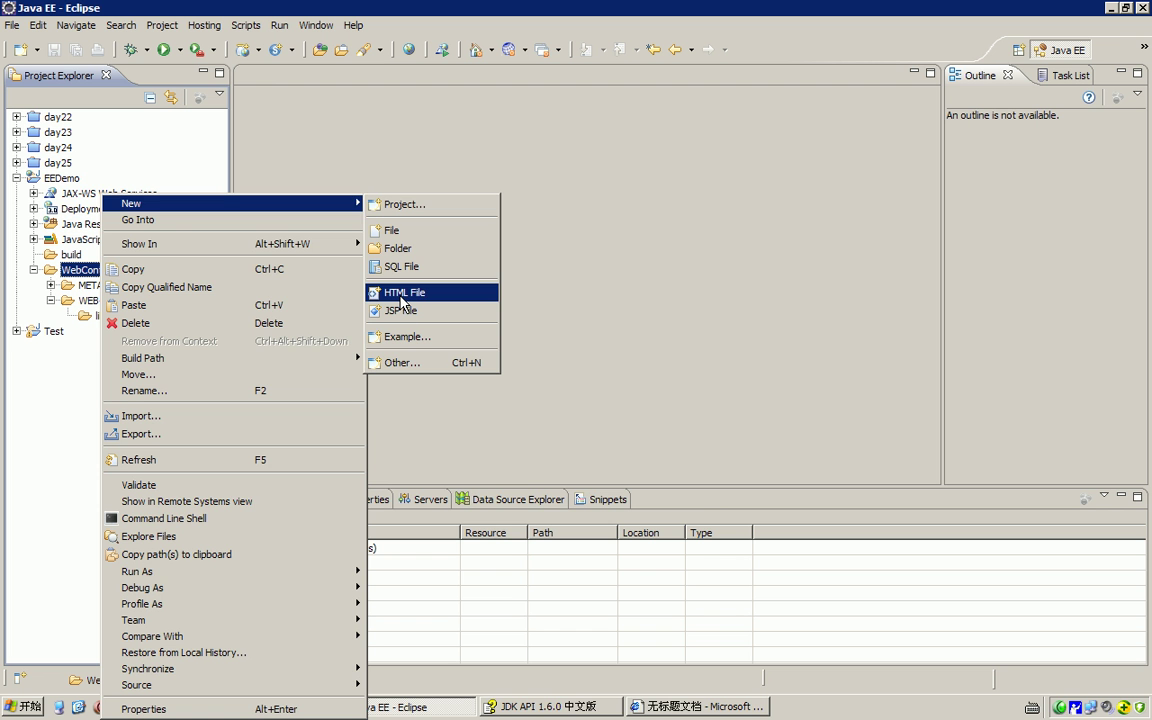
click(239, 172)
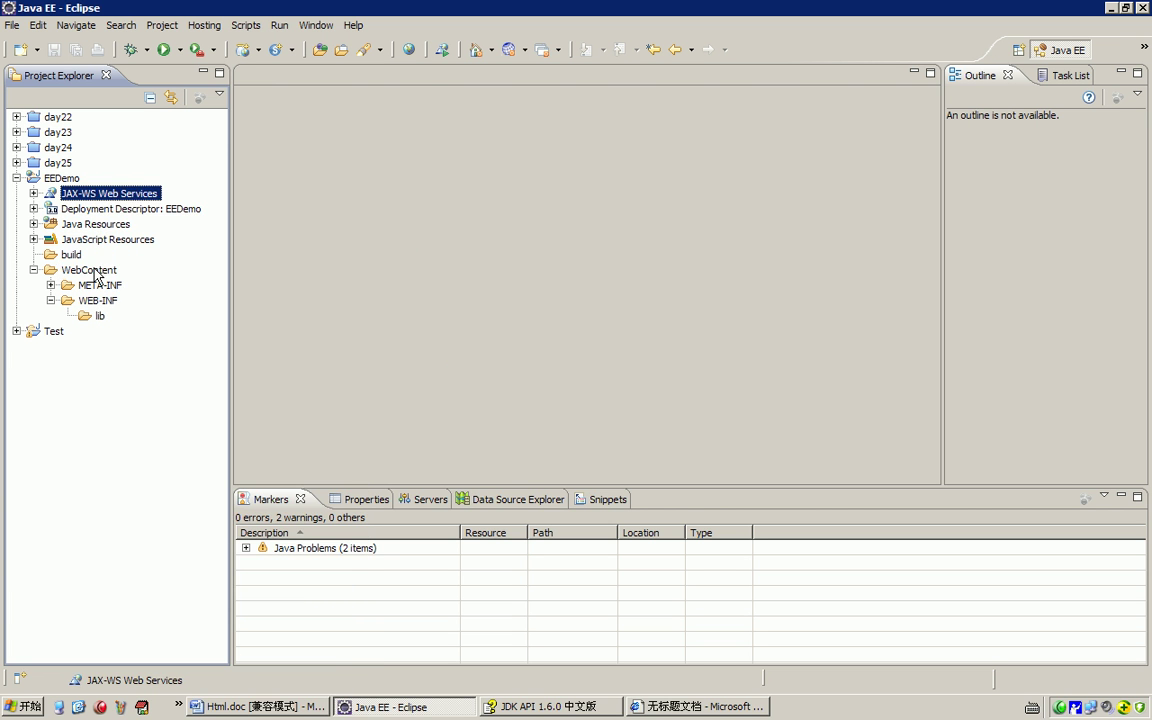
click(88, 316)
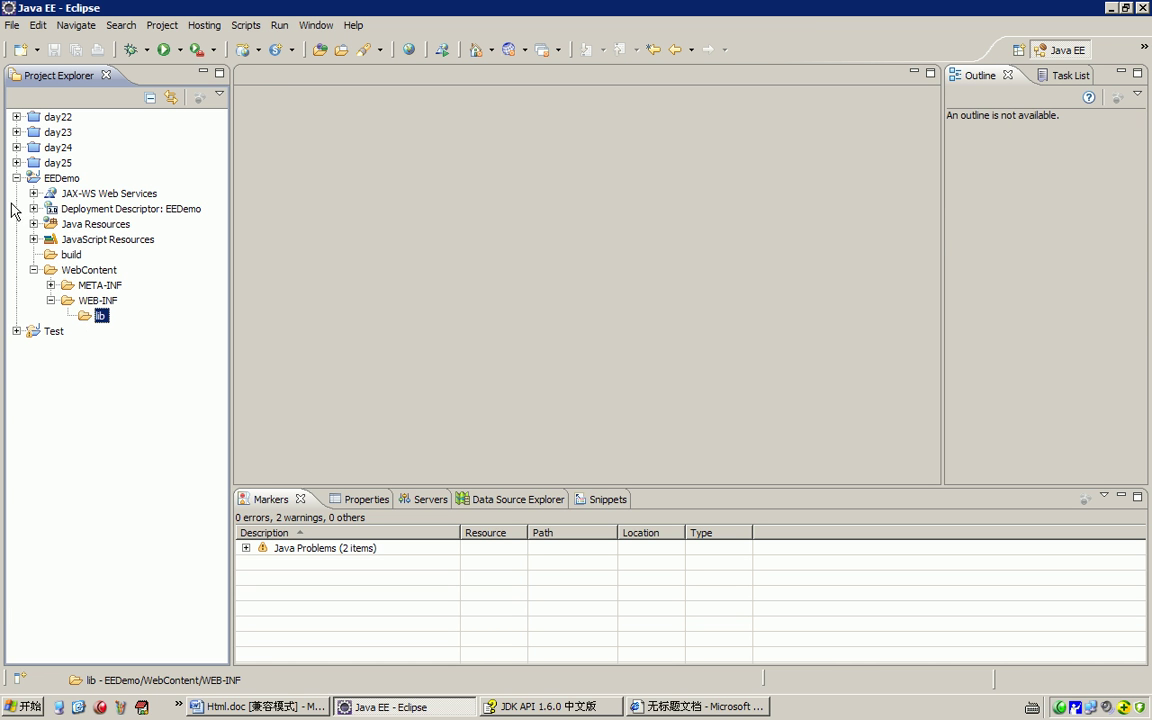
click(34, 270)
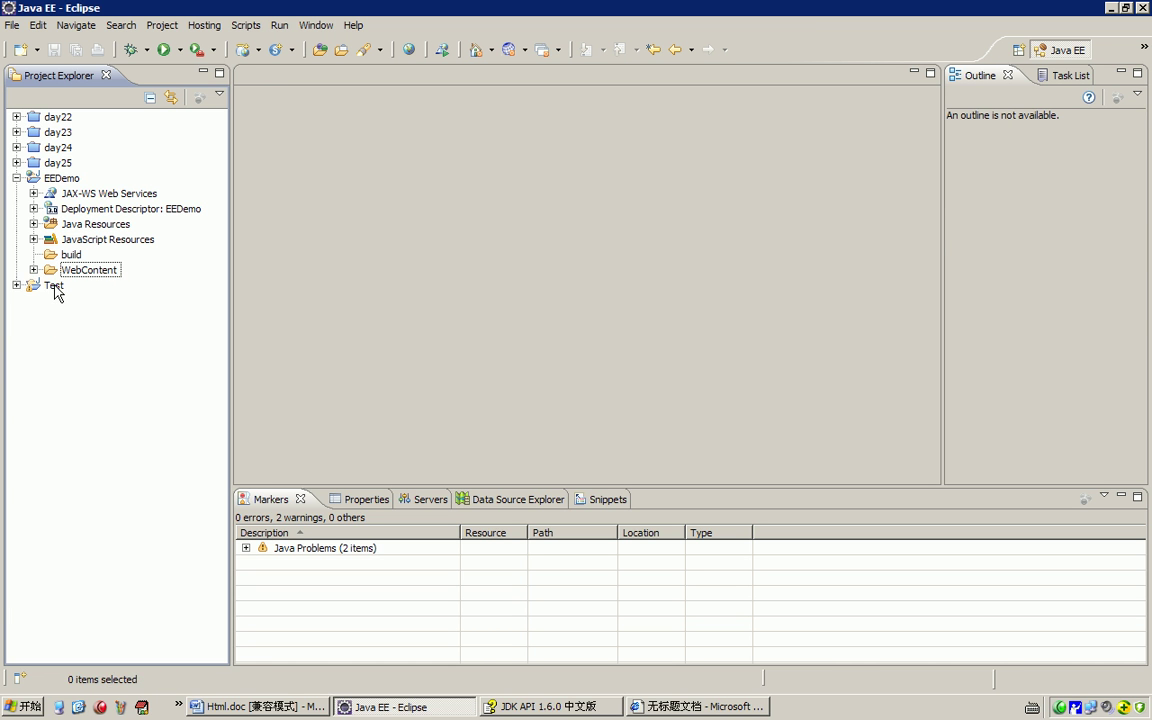
click(16, 178)
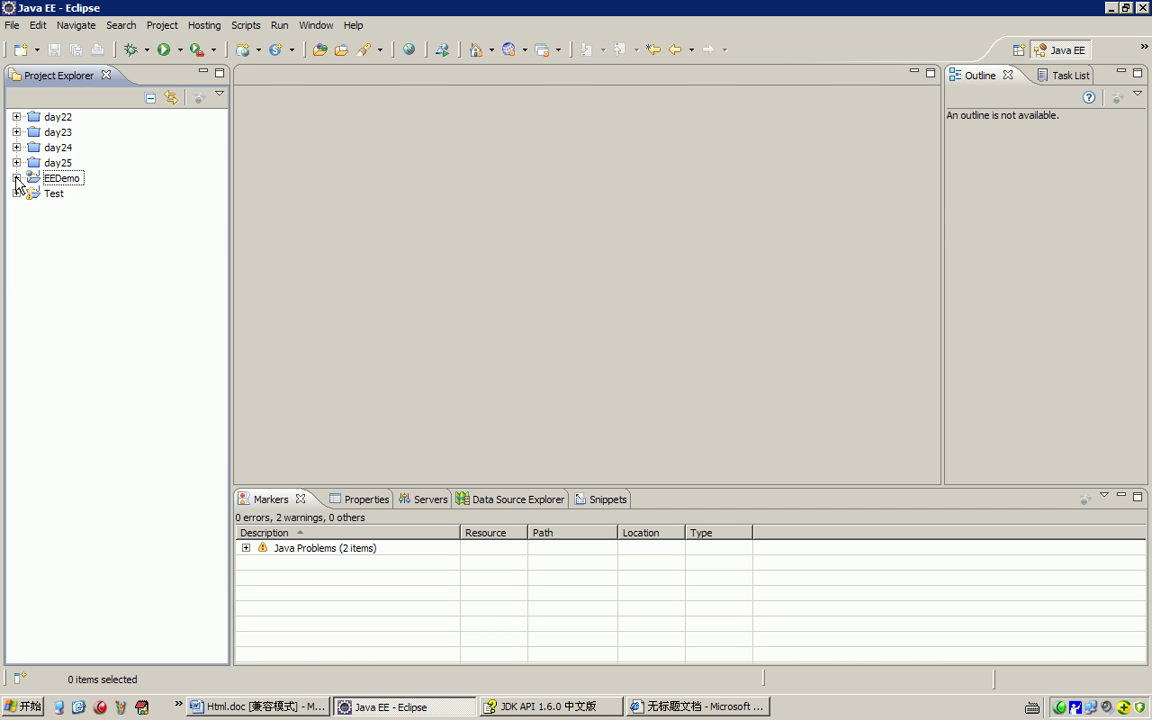
- Delete the EEDemo project from the workspace, including its contents on disk
click(70, 181)
right_click(70, 181)
click(188, 262)
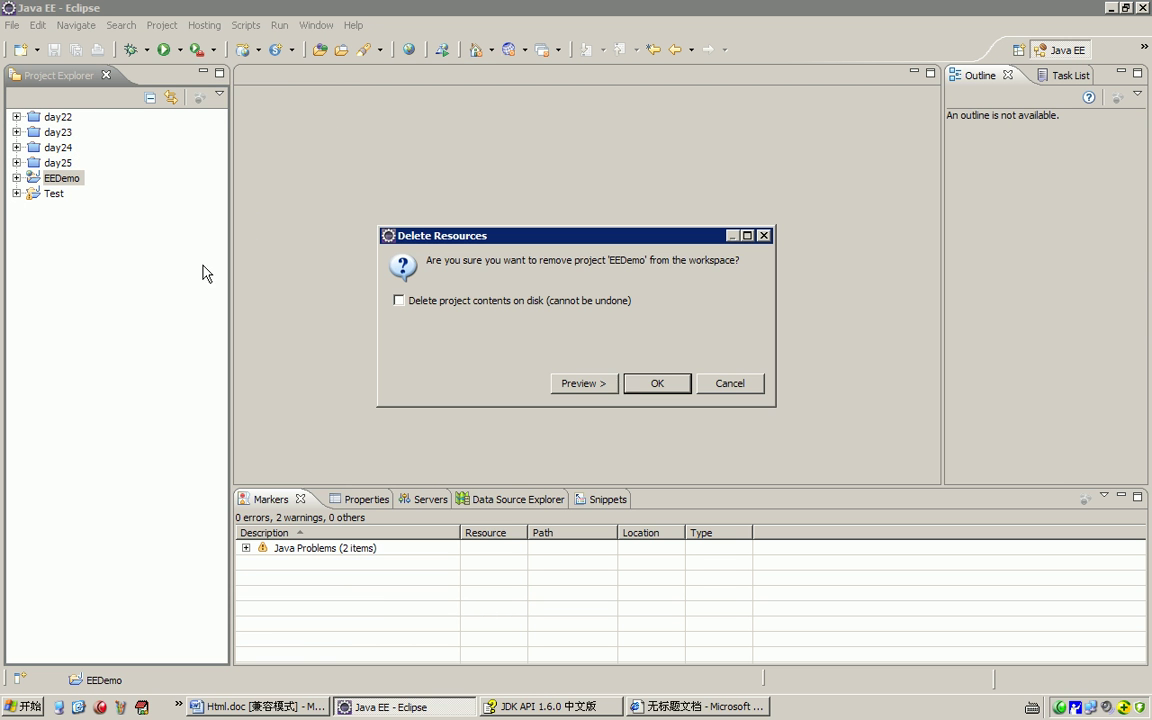
click(399, 300)
click(655, 384)
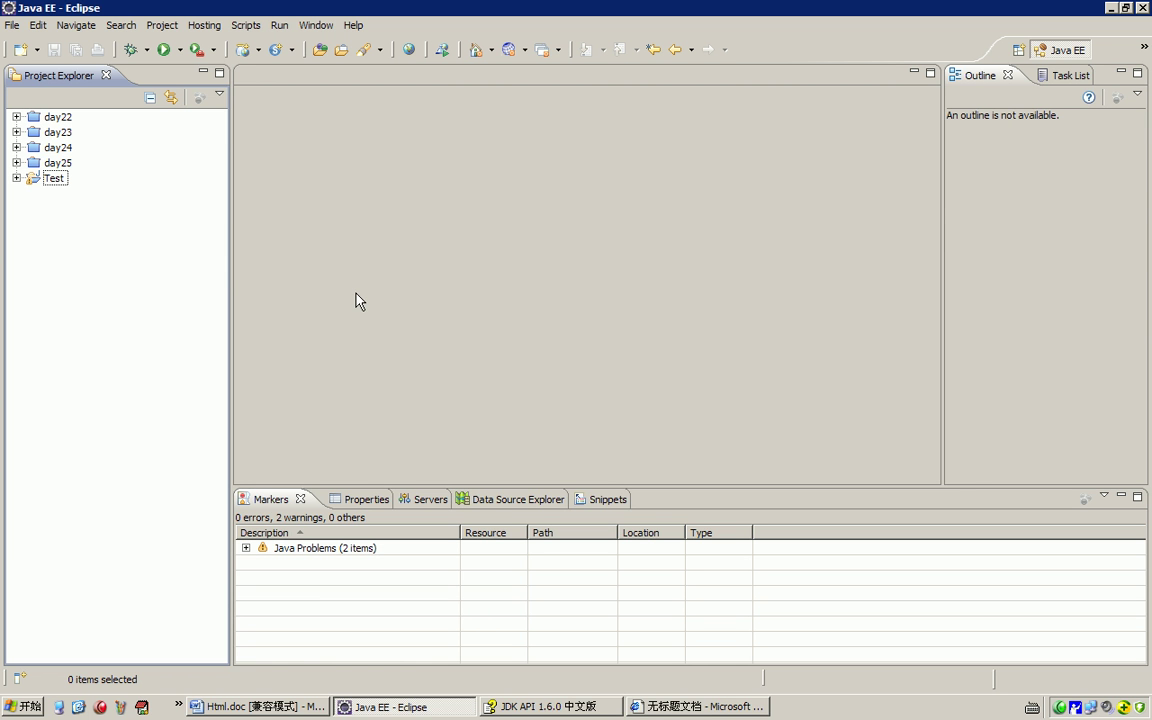
- Start a new Default Web Project from the Aptana Projects wizard category
right_click(32, 222)
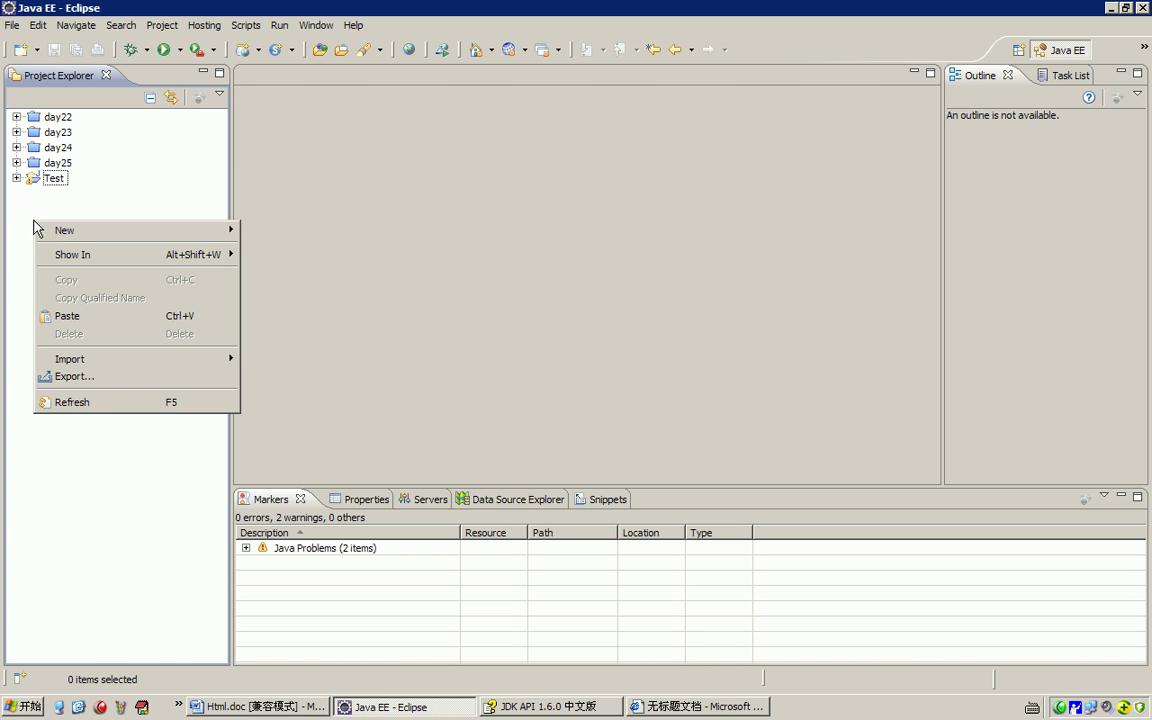
mouse_move(149, 231)
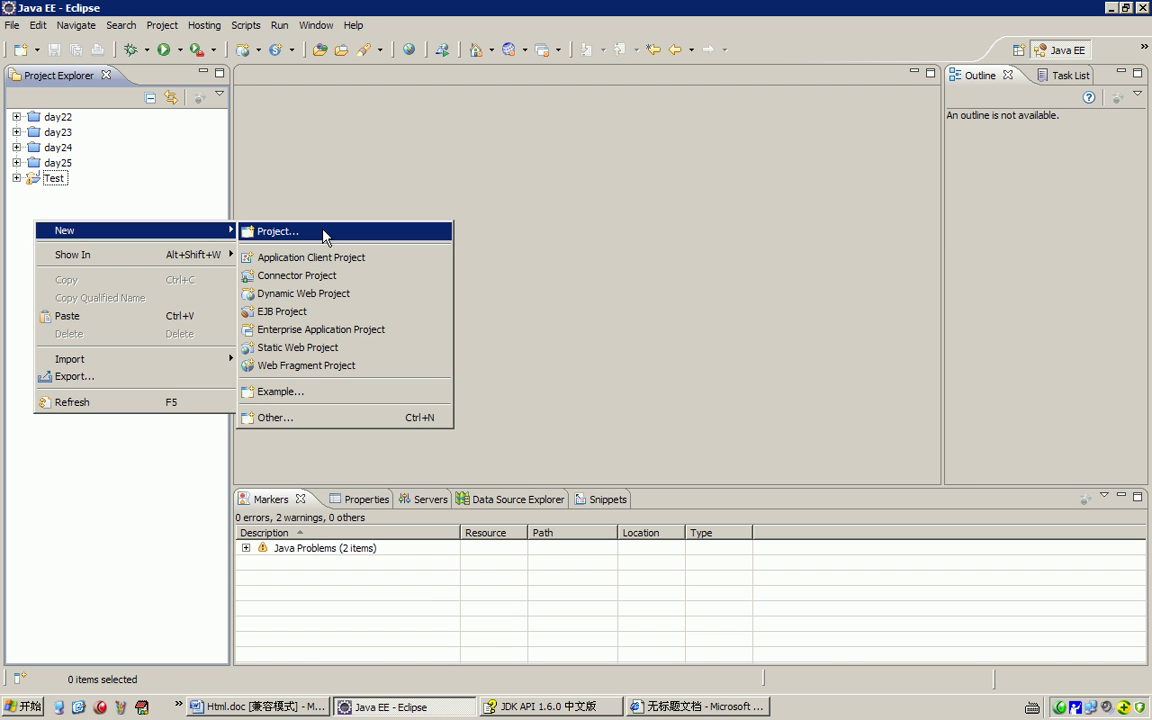
click(288, 418)
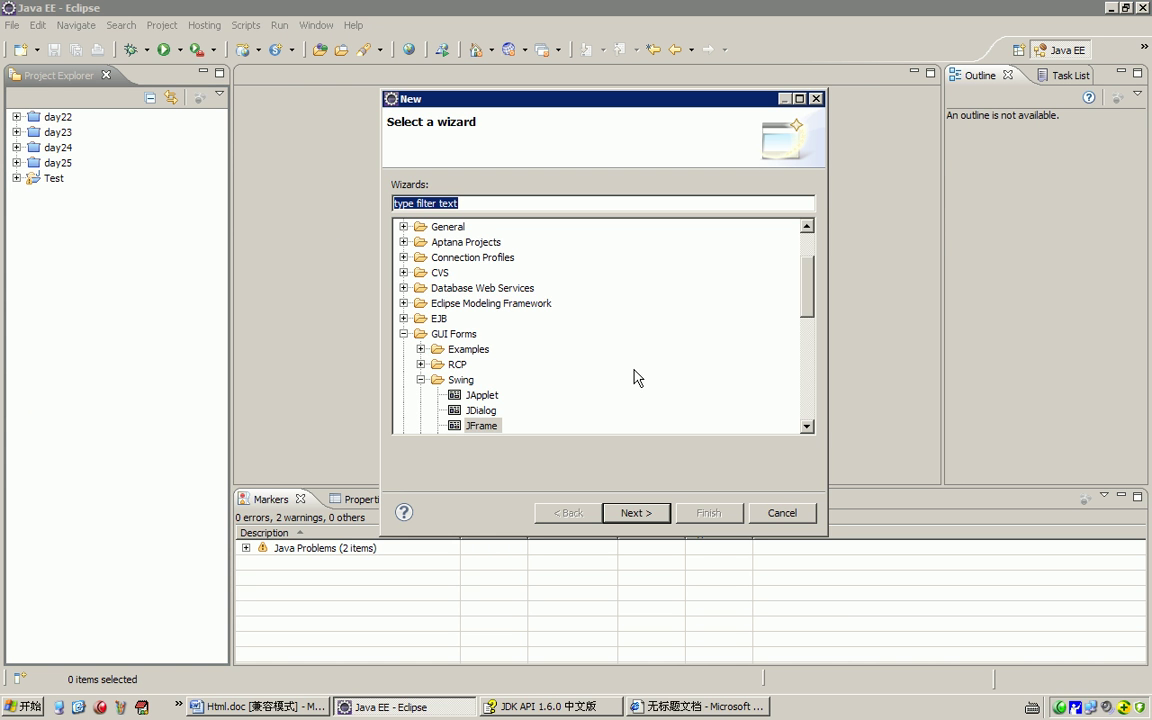
click(404, 333)
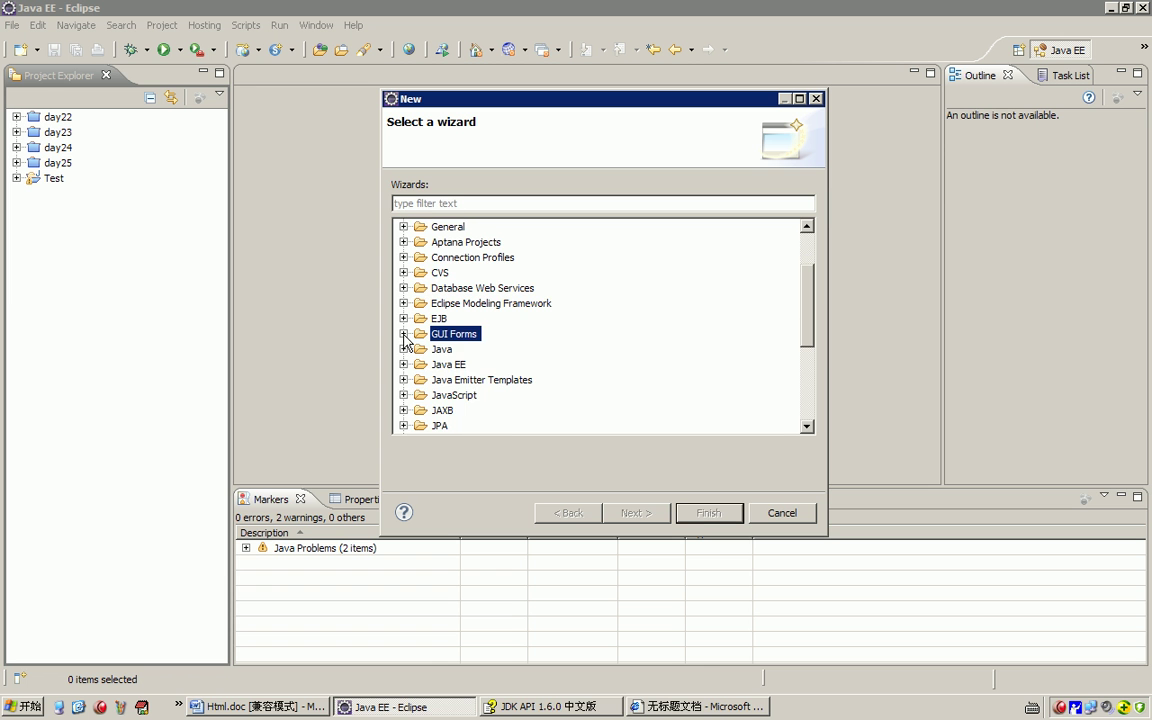
click(404, 242)
click(466, 244)
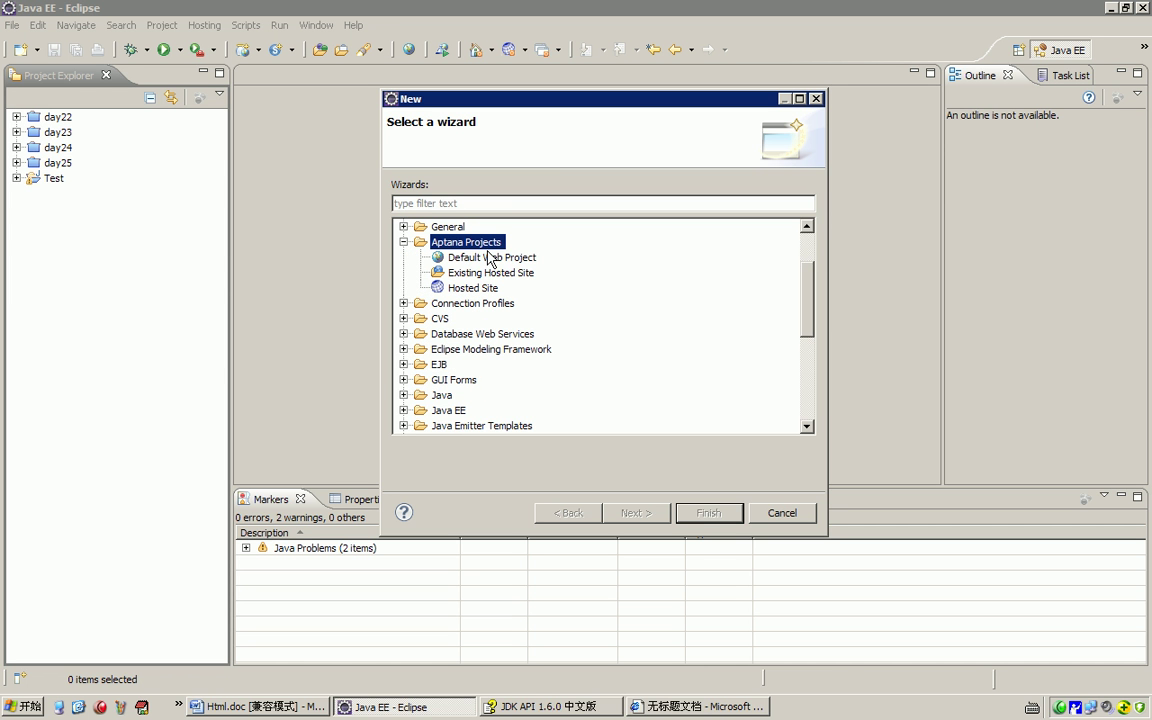
click(491, 257)
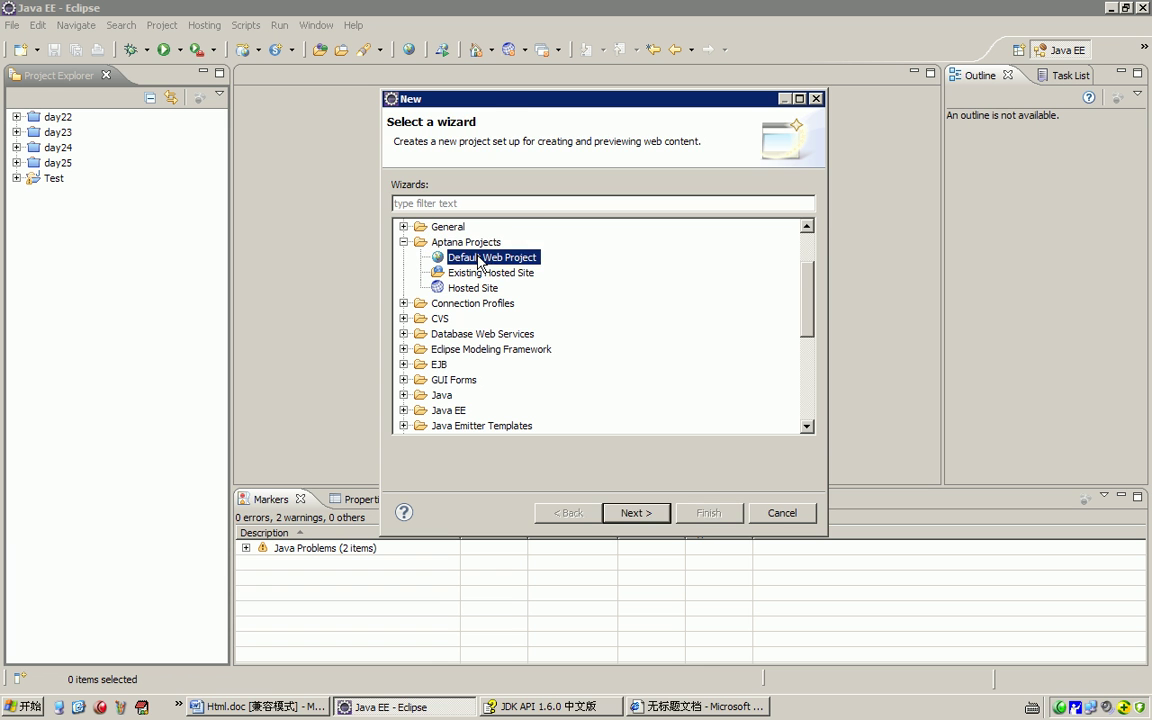
click(640, 513)
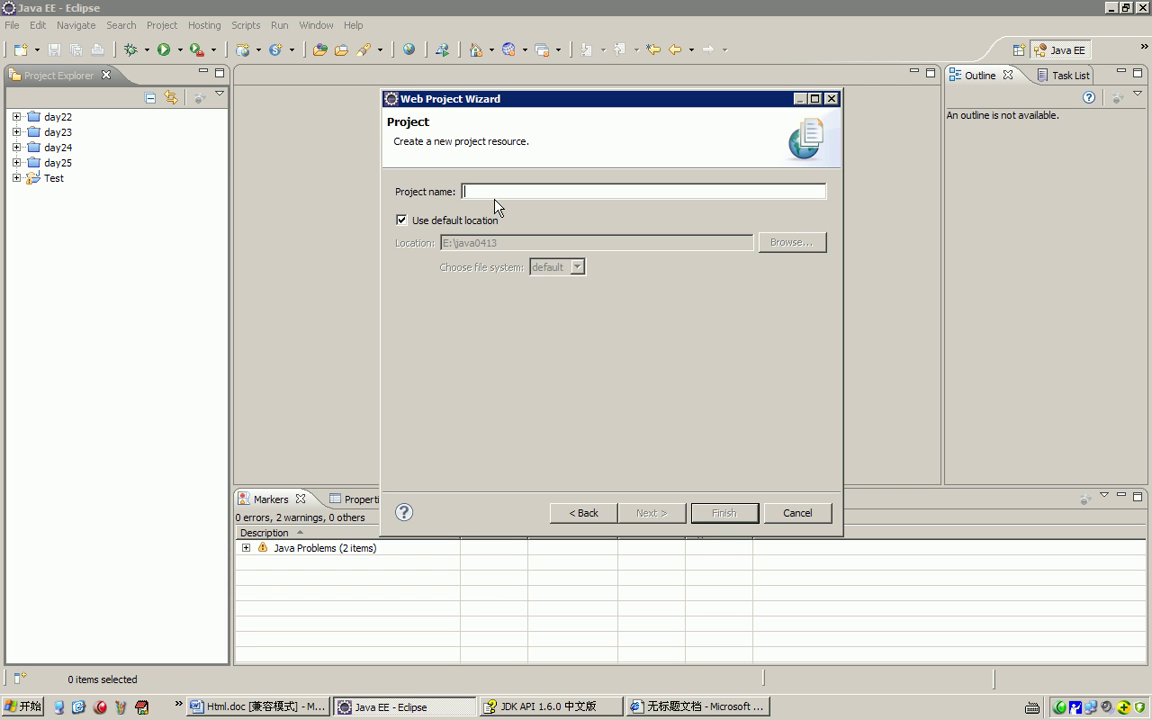
- Name the web project day26_html, keep its default location, and continue to the JavaScript library selection
text(26)
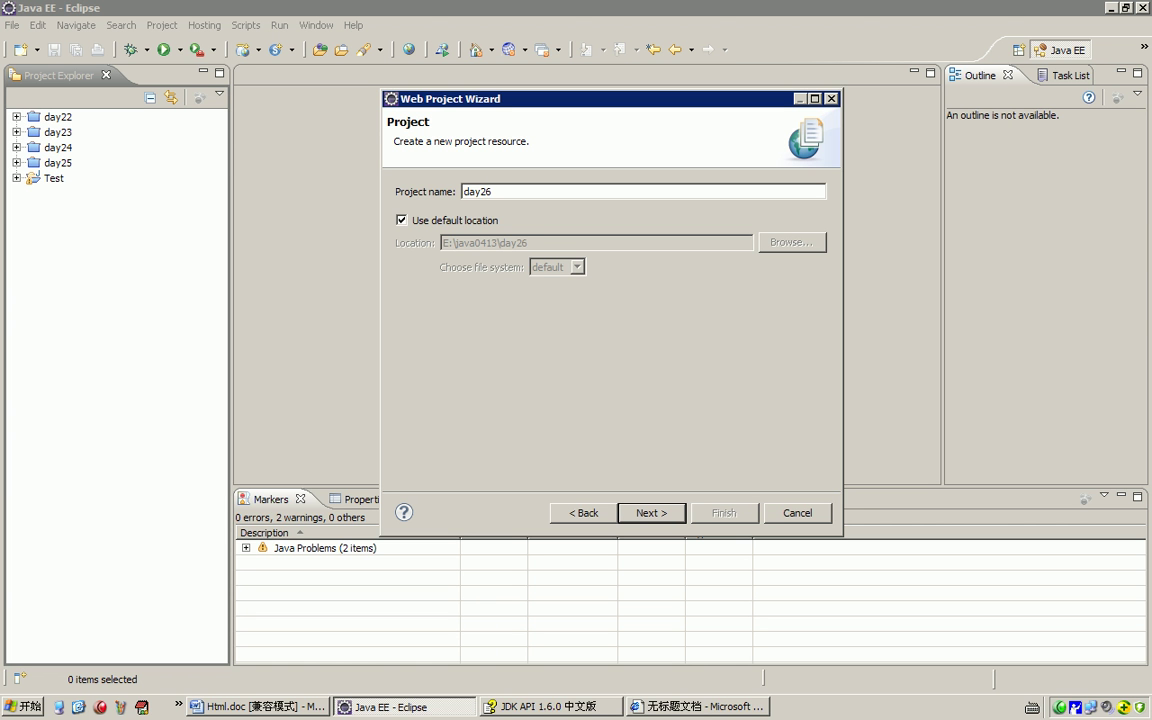
text(_html)
drag(516, 192, 476, 194)
click(651, 513)
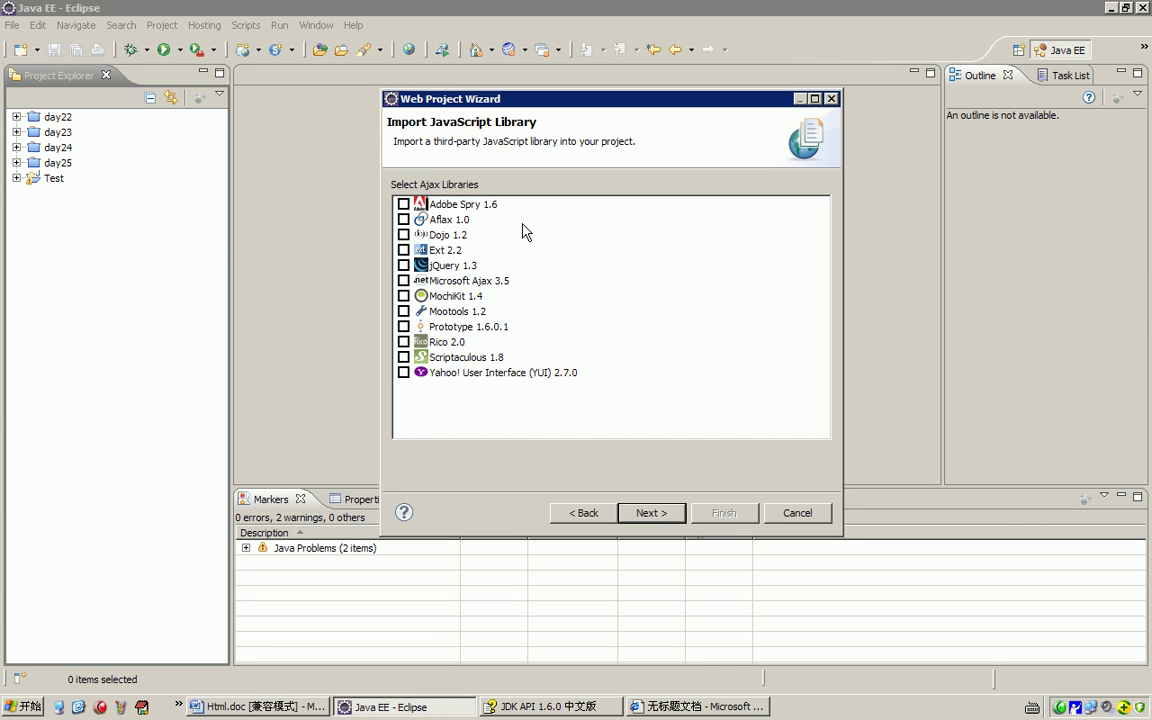
- Finish creating the project without any Ajax library or hosted site, and open the associated Aptana perspective
click(464, 268)
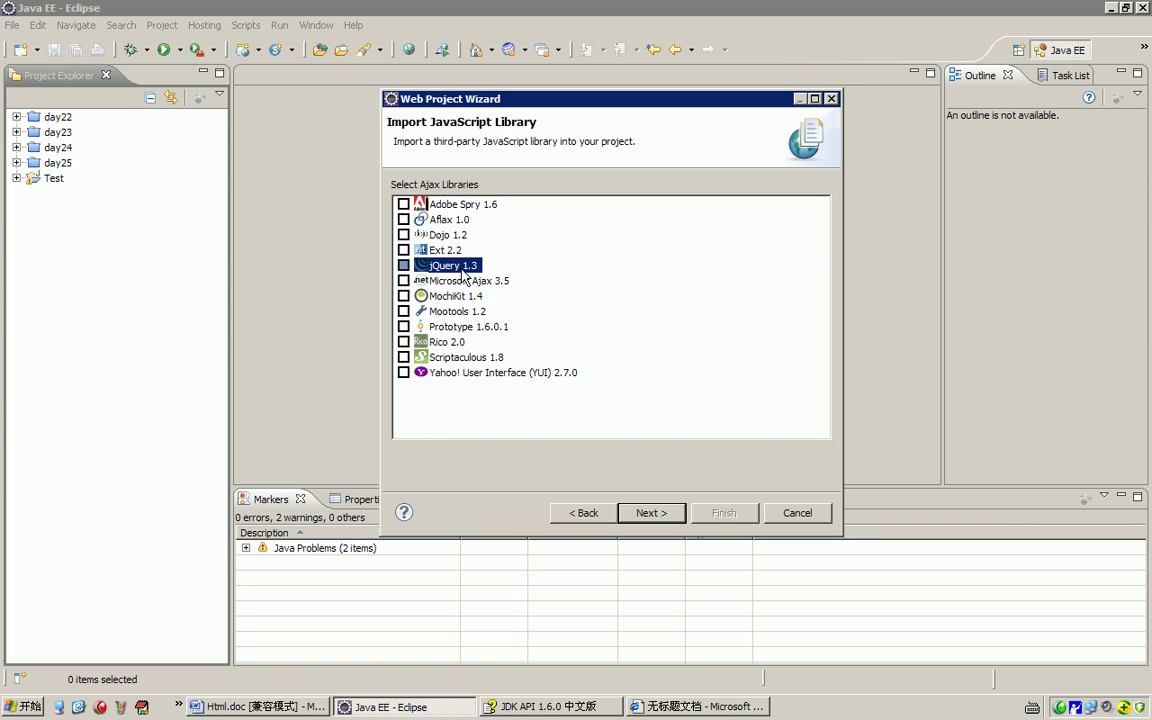
click(455, 252)
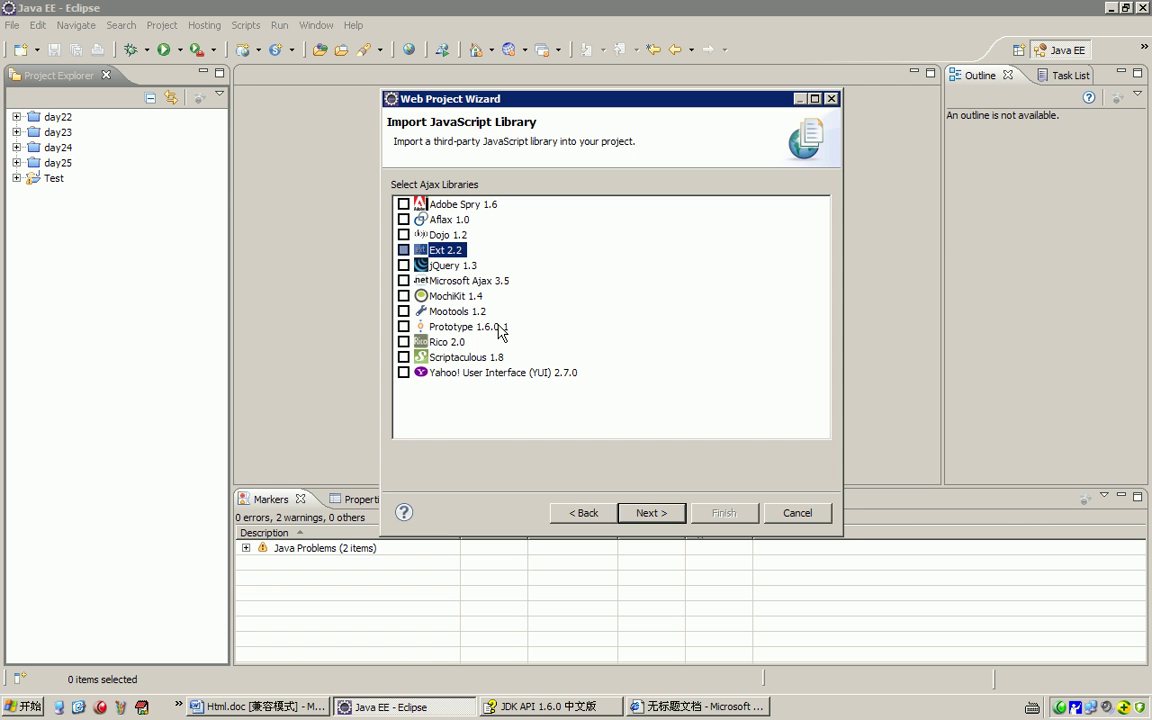
click(670, 515)
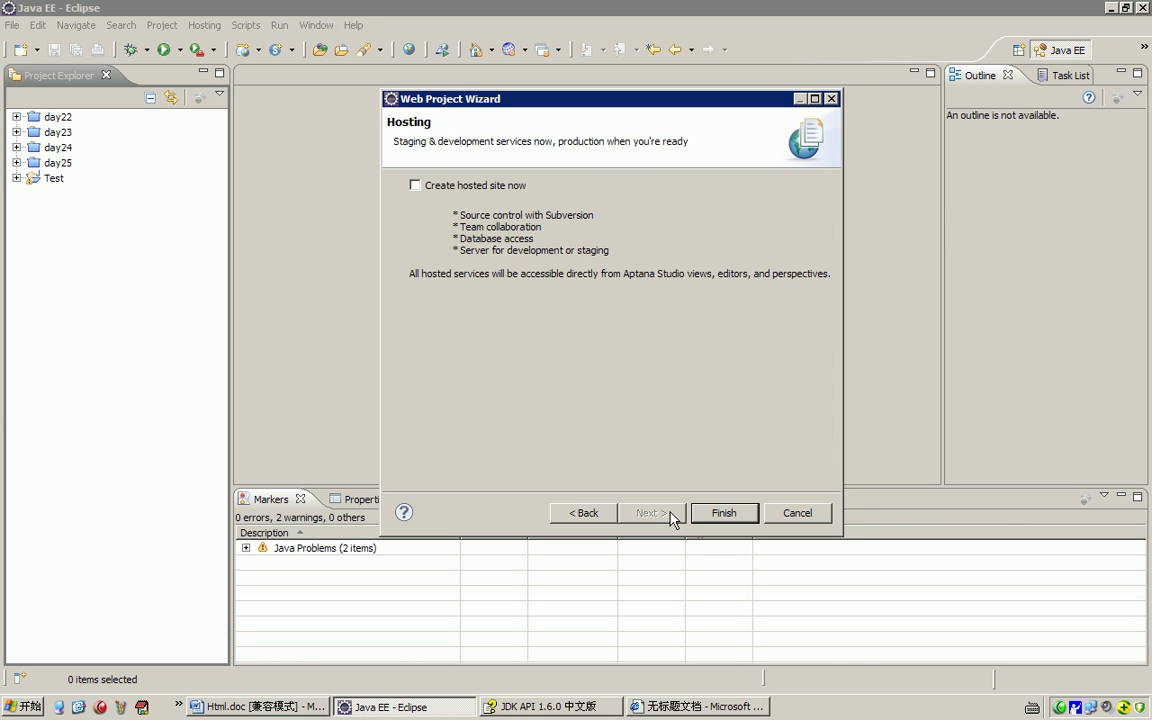
click(735, 514)
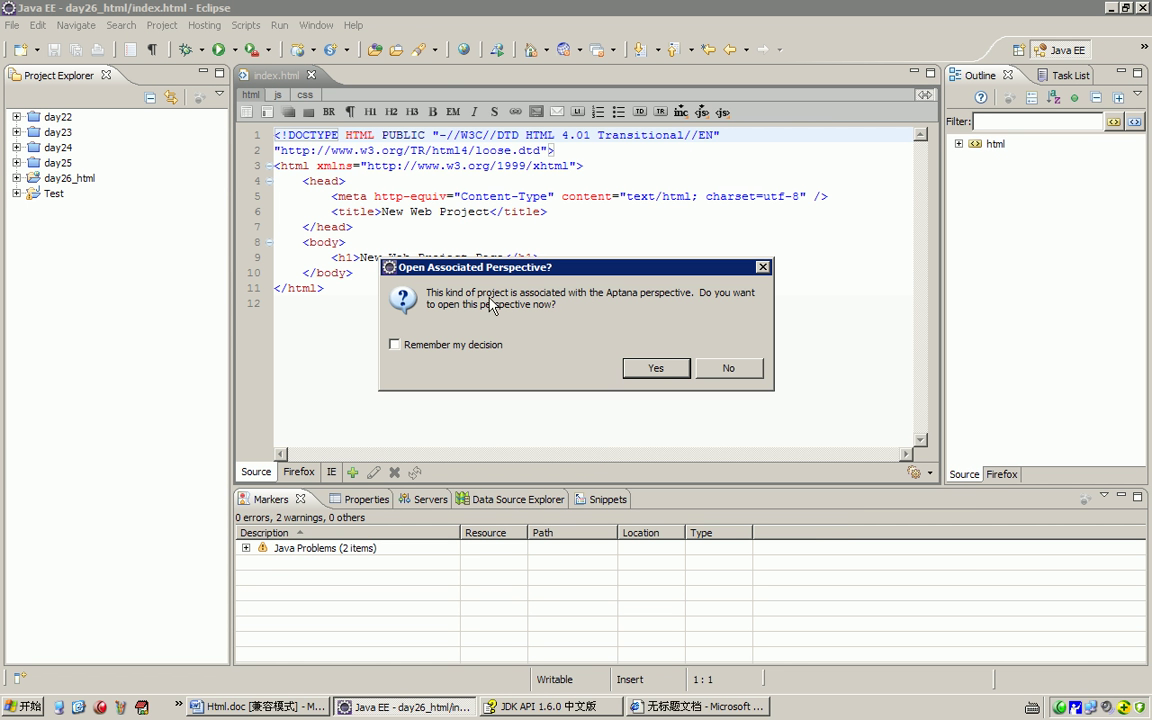
click(655, 368)
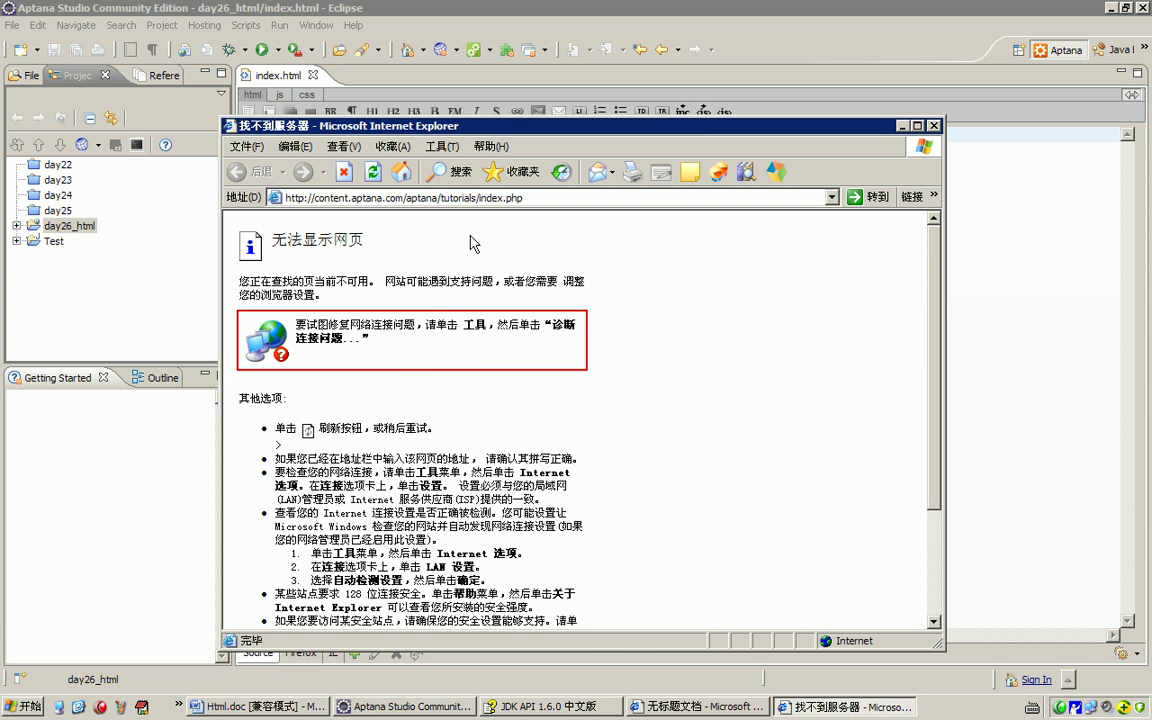
- Close the Aptana tutorials browser window and place the cursor after the opening body tag in index.html
click(368, 197)
click(361, 197)
drag(315, 197, 401, 199)
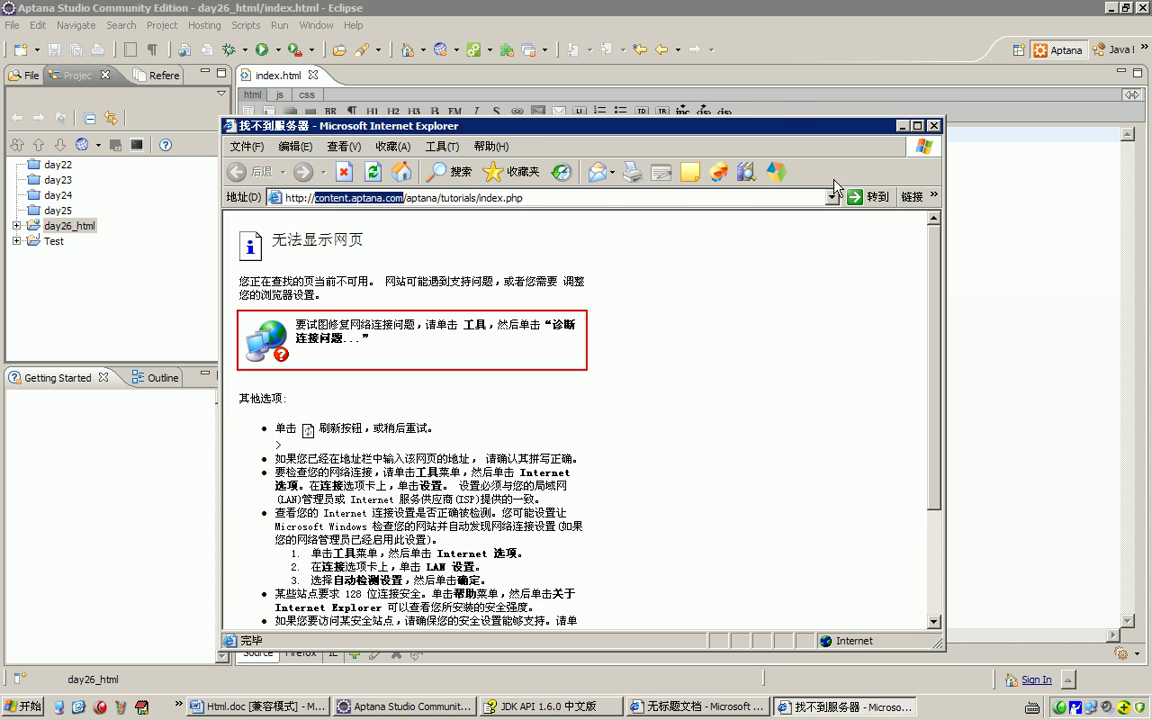
key(alt+F4)
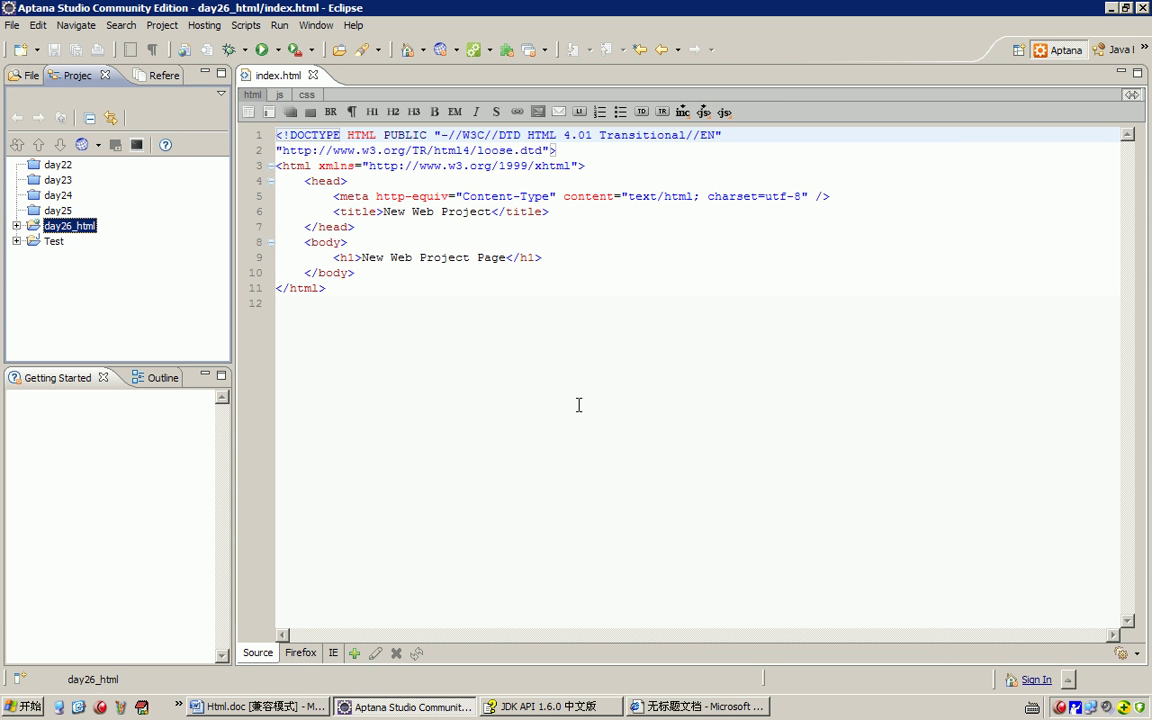
click(382, 244)
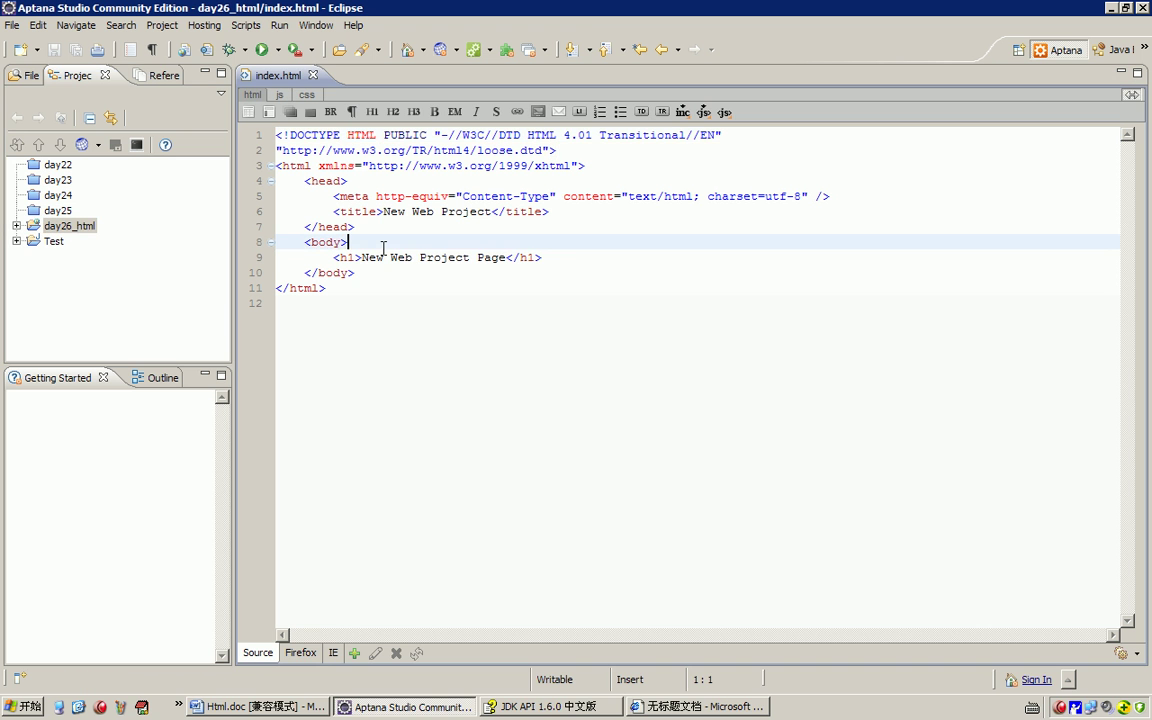